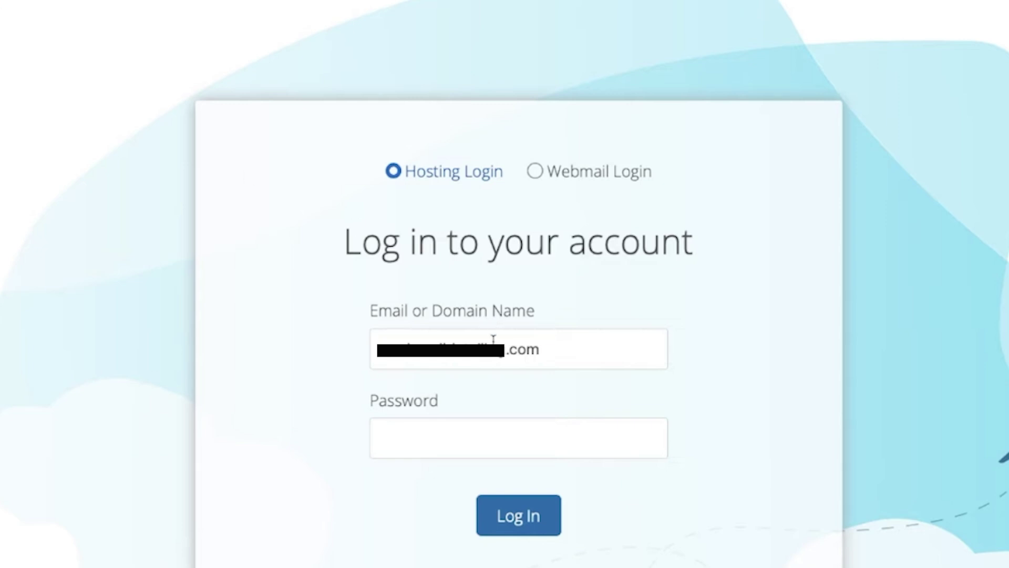
# - Log in to Bluehost hosting with the site's domain and the account password
pyautogui.click(462, 433)
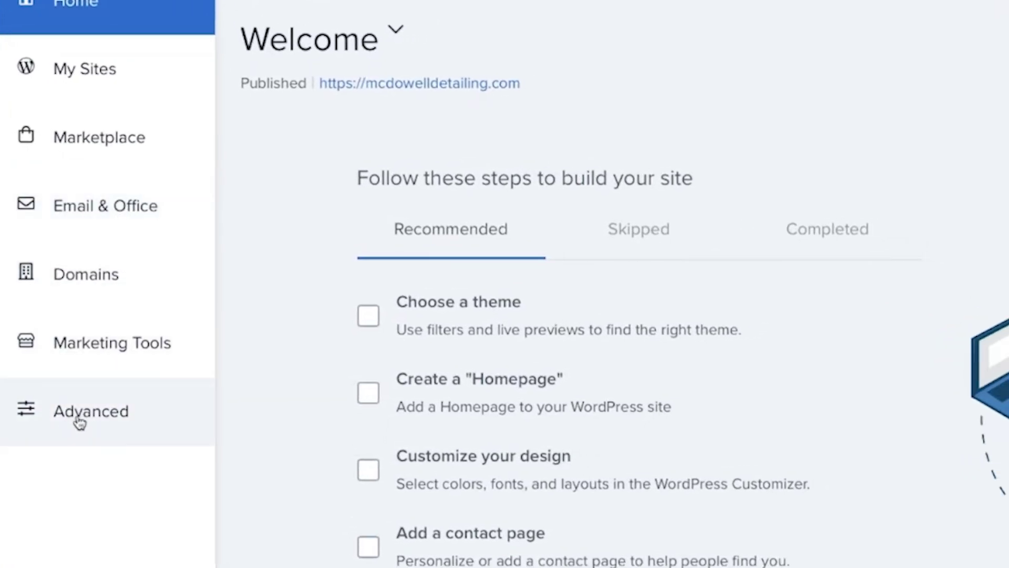
# - Go to Advanced > Email Accounts in cPanel and start a new account for mcdowelldetailing.com
pyautogui.click(78, 419)
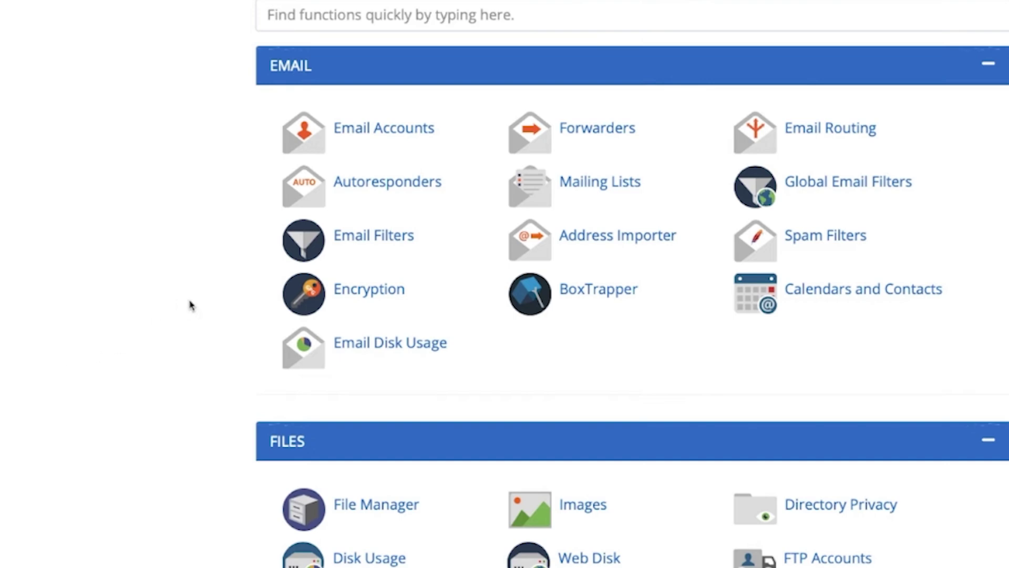
pyautogui.scroll(-1, 191, 305)
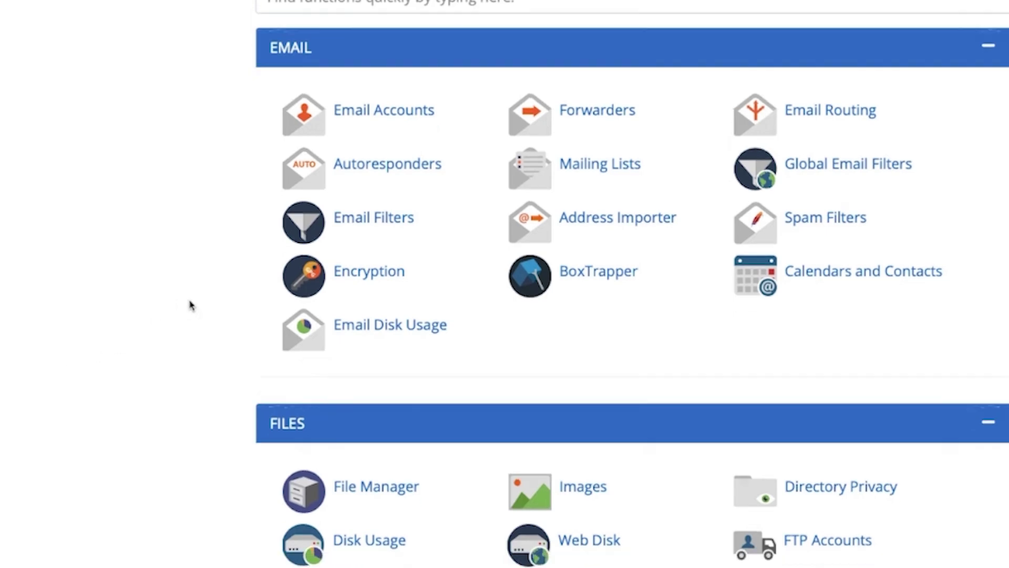
pyautogui.scroll(1, 192, 305)
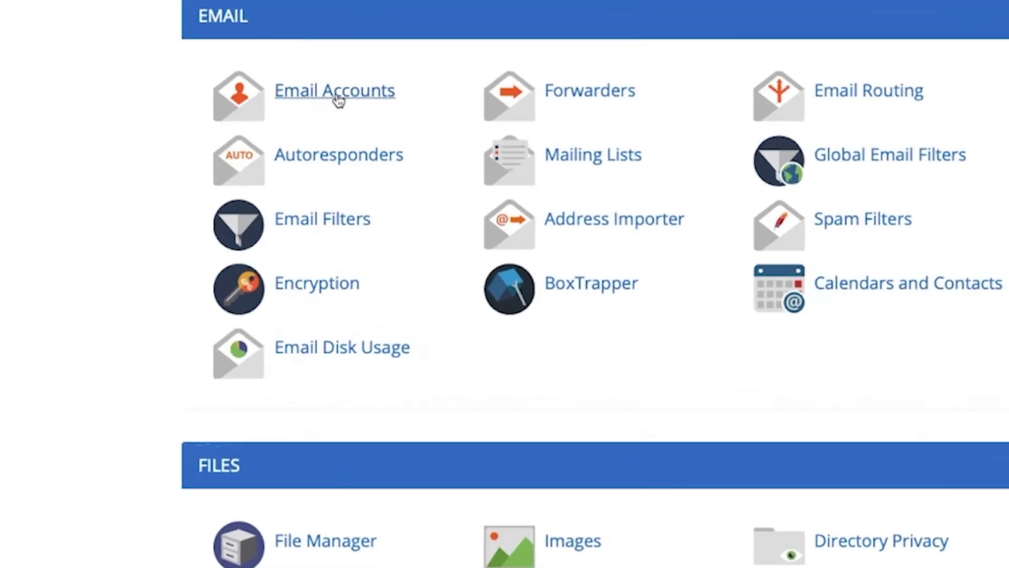
pyautogui.click(338, 100)
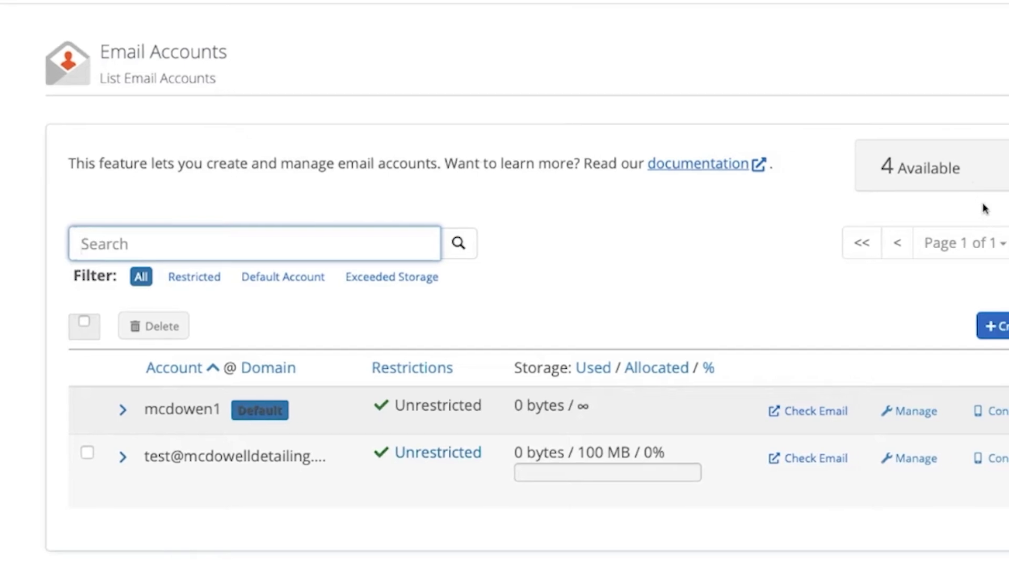
pyautogui.click(975, 326)
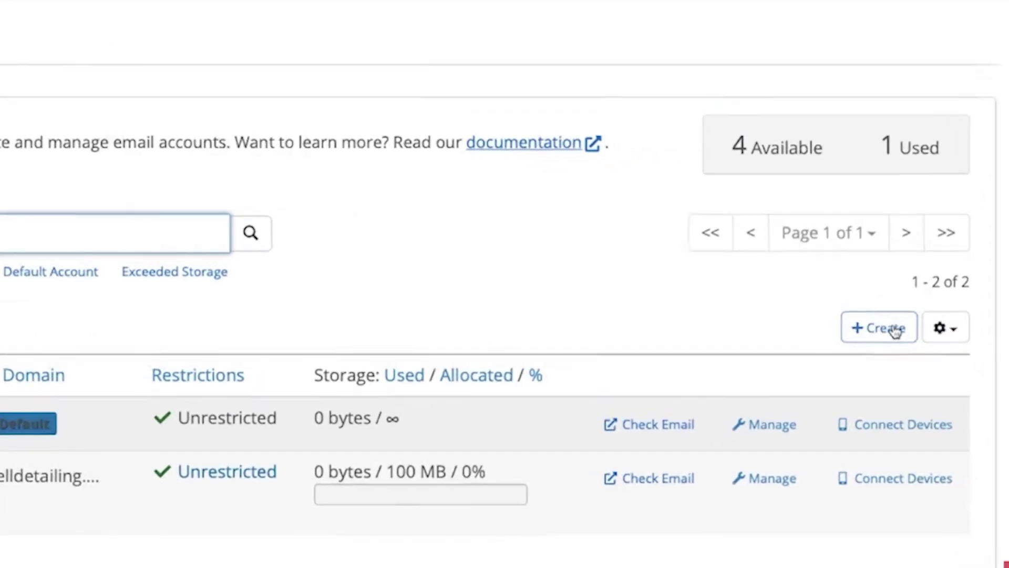
# - Create a new mcdowelldetailing.com mailbox with a custom password instead of Safari's suggested one
pyautogui.click(895, 329)
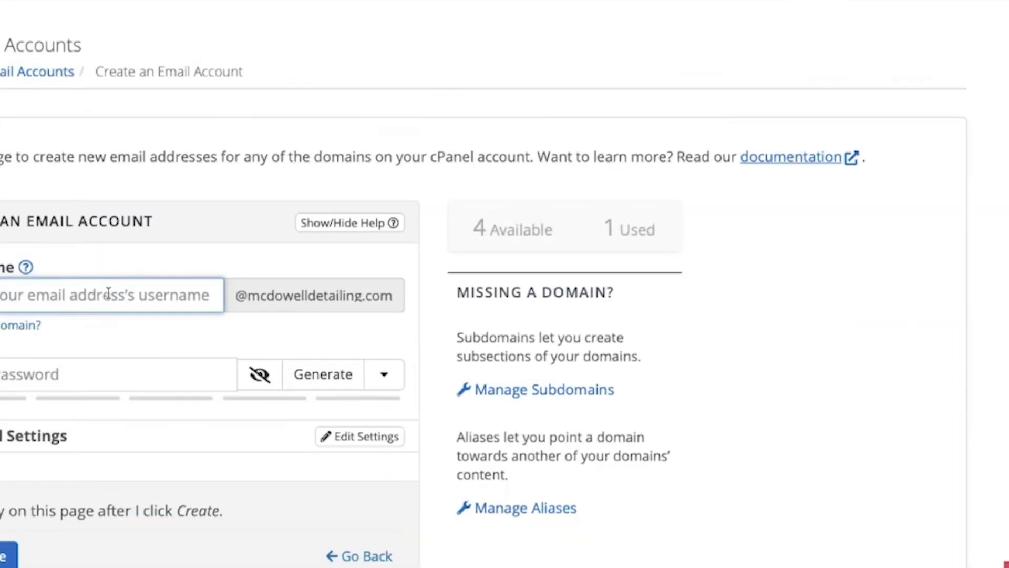
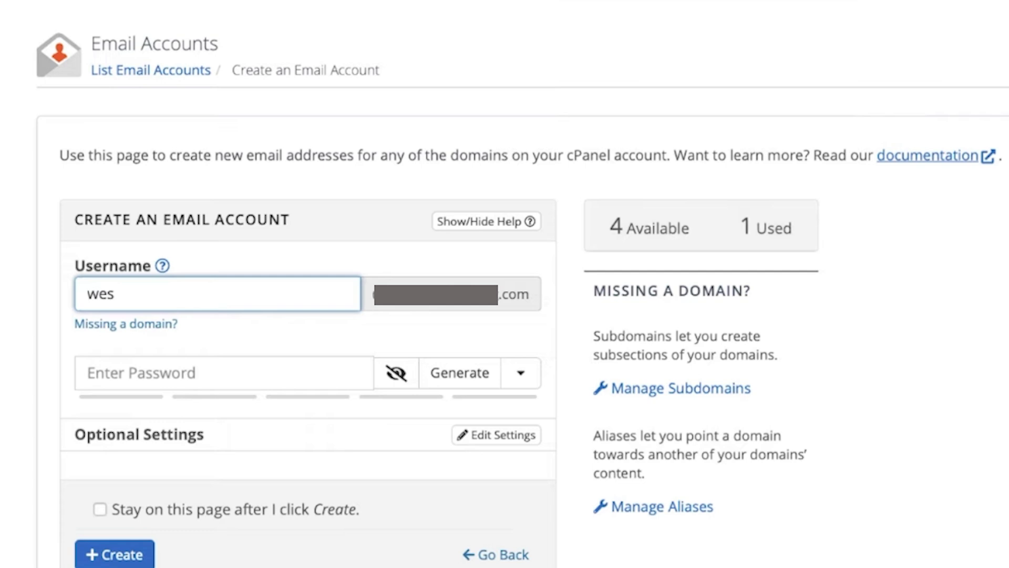
pyautogui.click(210, 369)
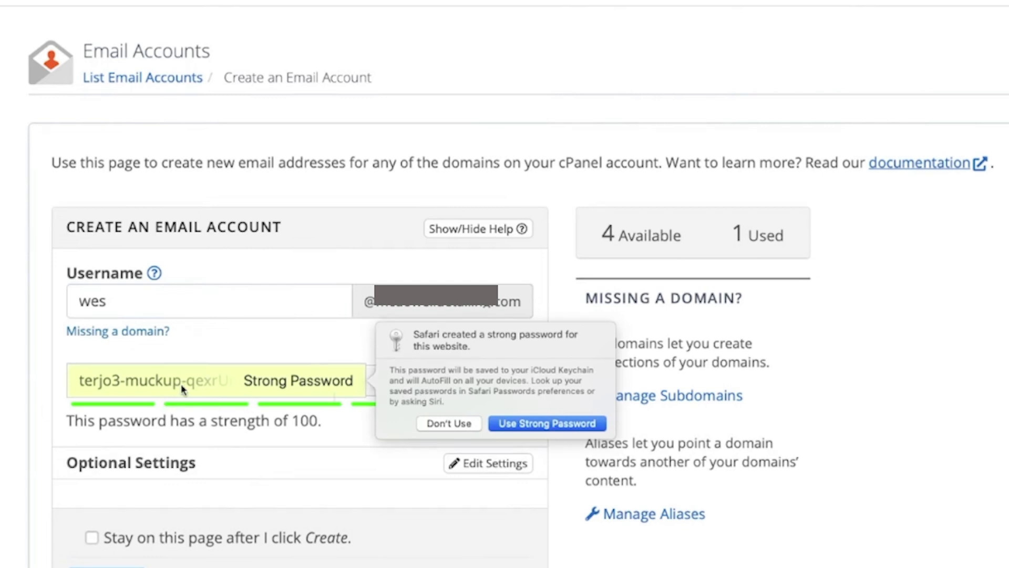
pyautogui.press('Return')
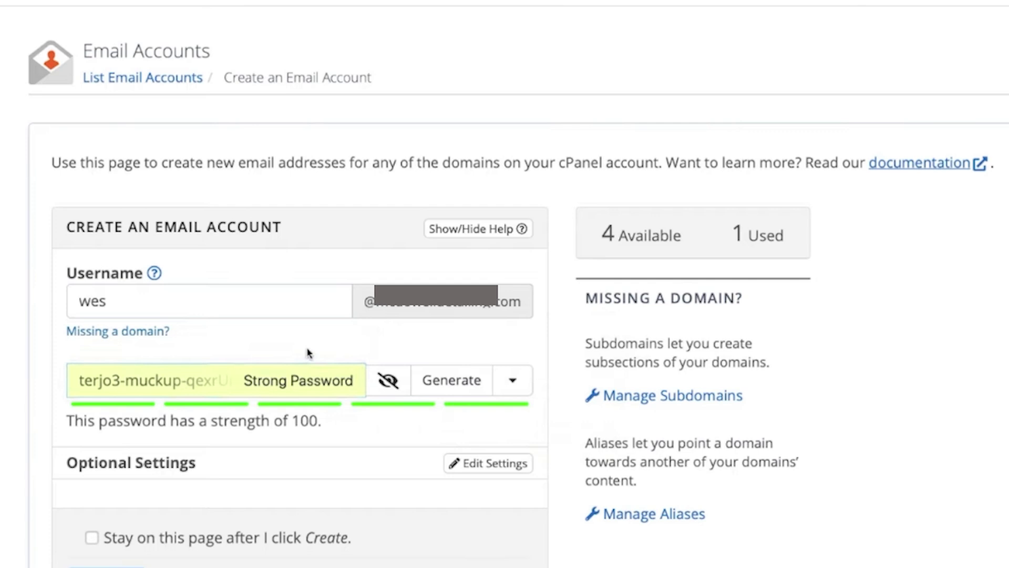
pyautogui.click(209, 380)
pyautogui.click(458, 423)
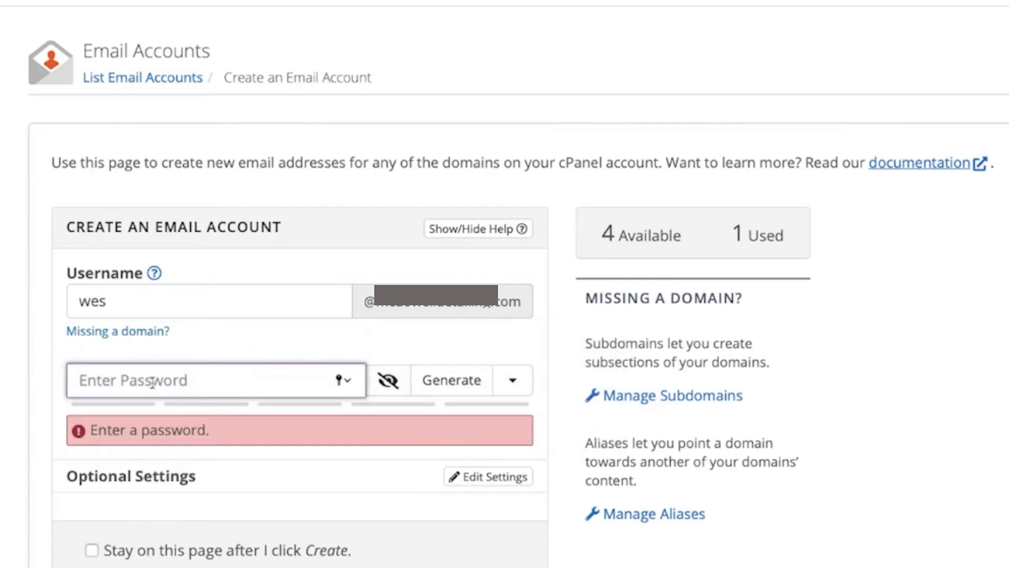
pyautogui.scroll(-1, 128, 557)
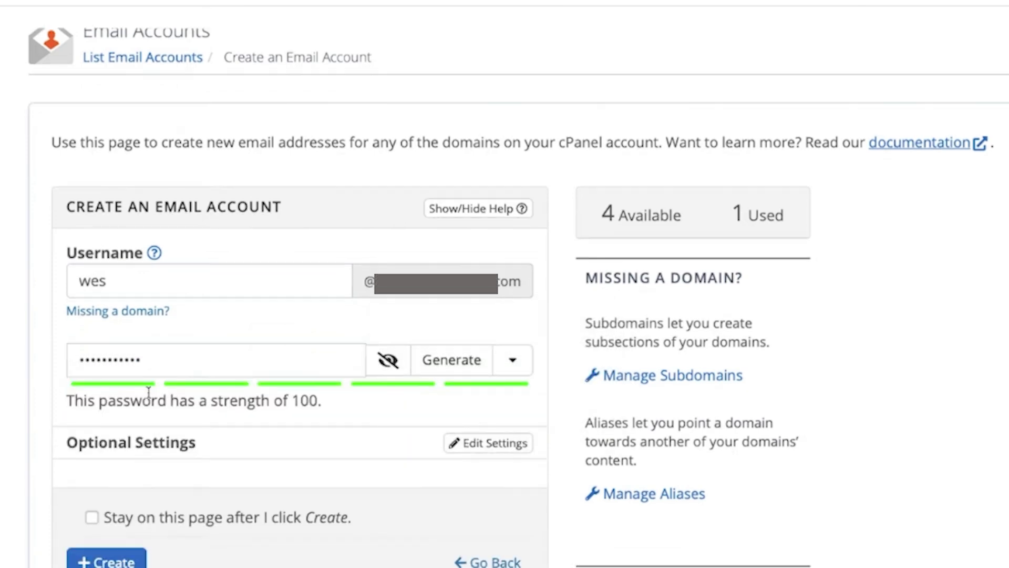
pyautogui.click(129, 559)
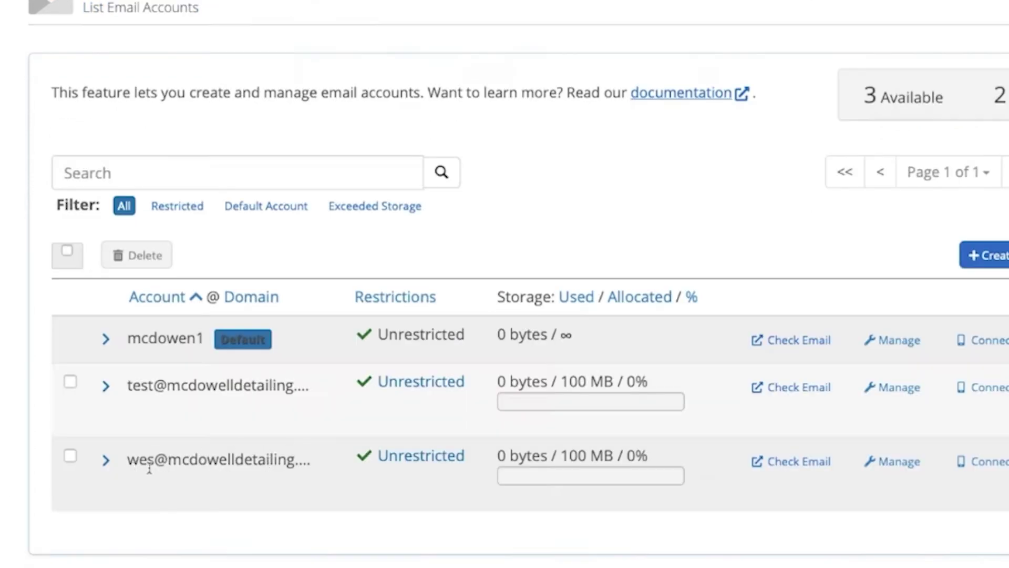
# - Open the new mailbox's inbox in Roundcube webmail through Check Email
pyautogui.click(802, 463)
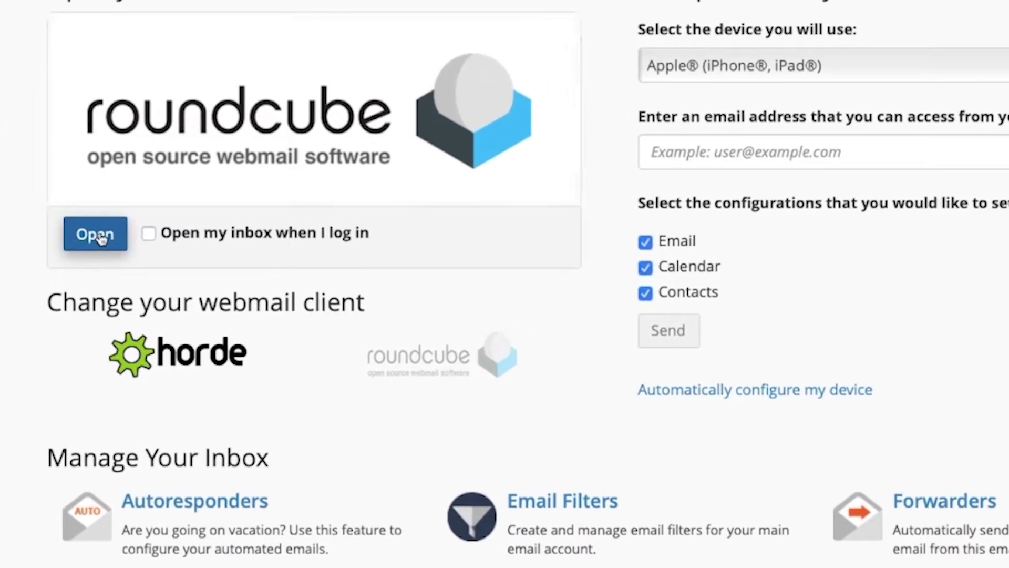
pyautogui.click(97, 236)
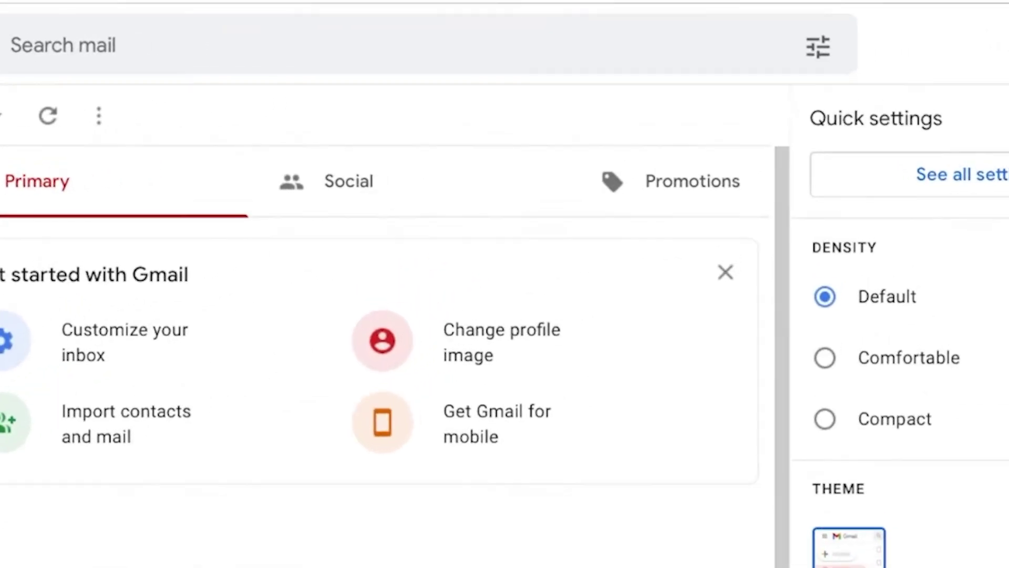
# - In Gmail's Accounts and Import settings, add a mail account and enter the business mailbox's address
pyautogui.click(986, 176)
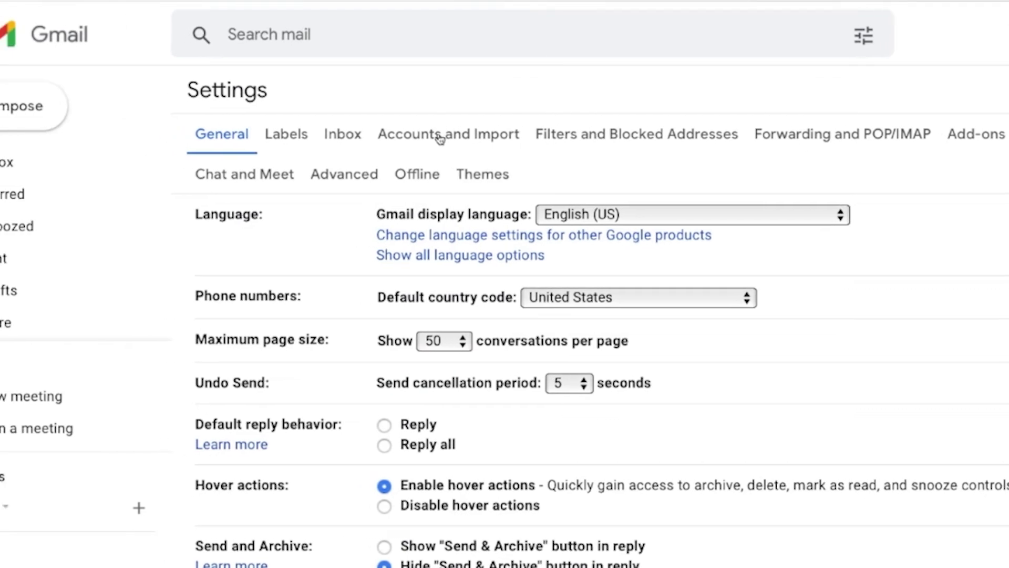
pyautogui.click(441, 138)
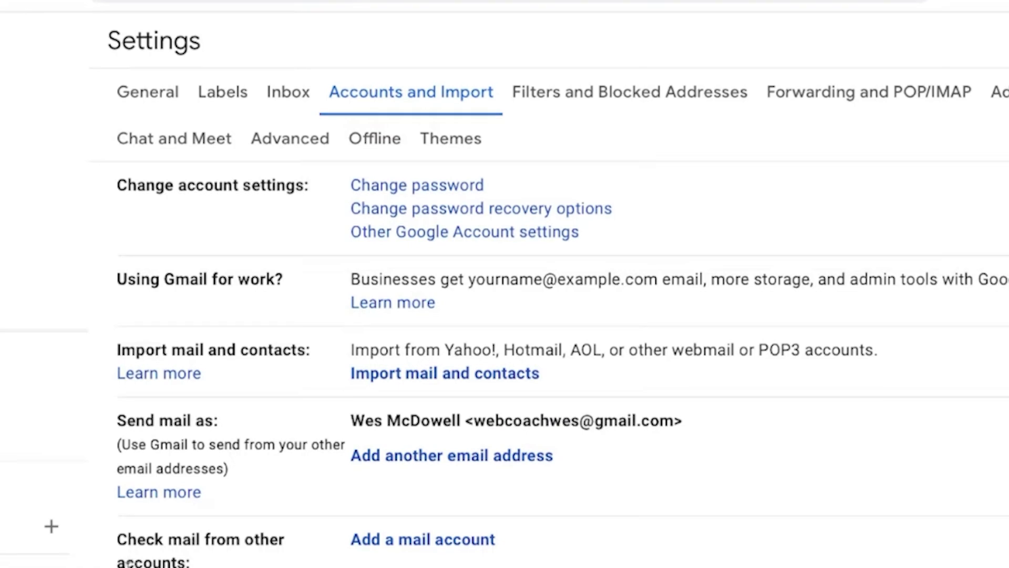
pyautogui.click(419, 546)
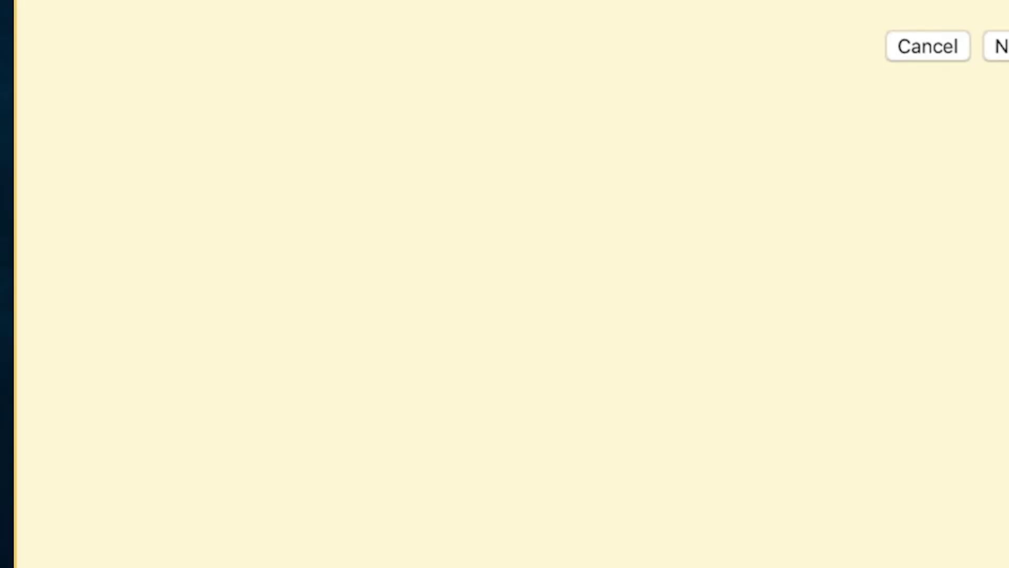
pyautogui.write('v')
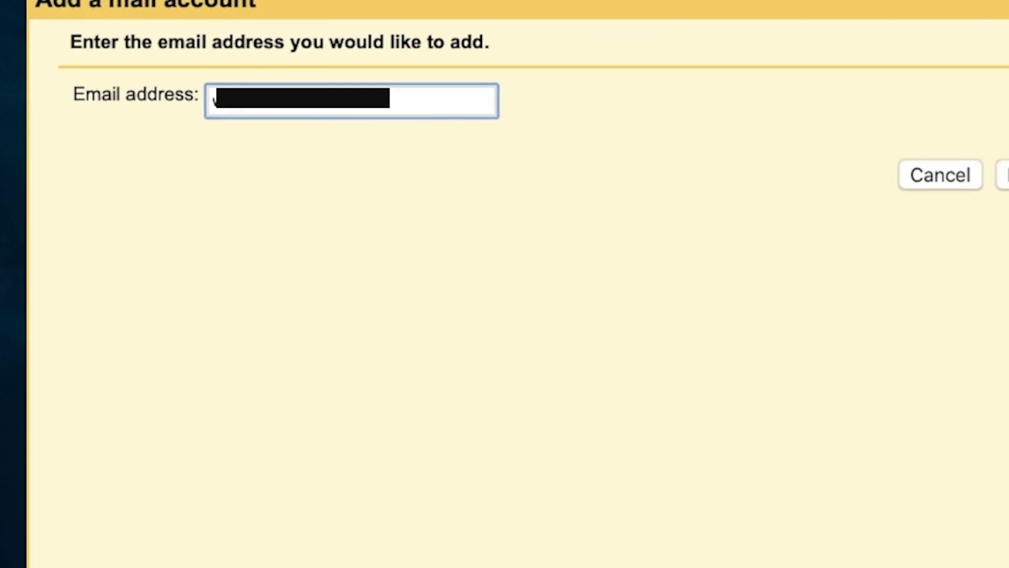
pyautogui.write('g.com')
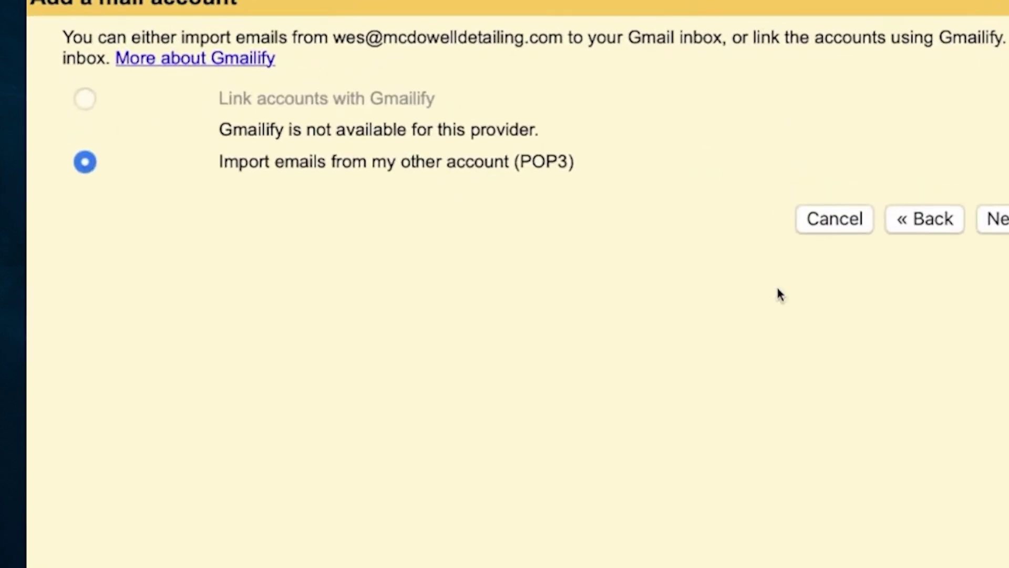
# - Choose POP3 import and enter the full email address as username plus the mailbox password
pyautogui.click(996, 219)
pyautogui.moveTo(260, 93); pyautogui.dragTo(517, 92)
pyautogui.click(347, 138)
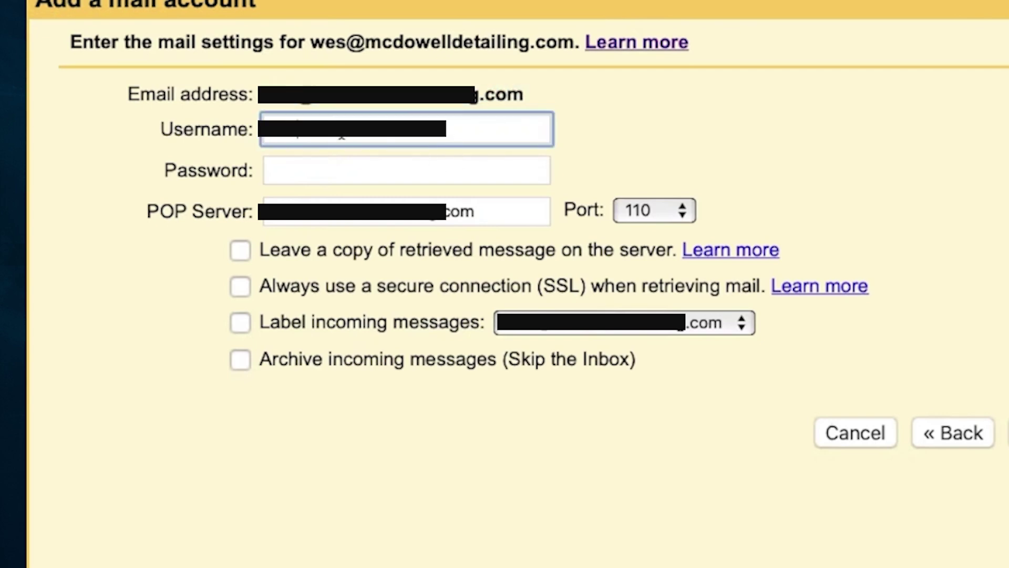
pyautogui.press('super+a')
pyautogui.press('super+v')
pyautogui.click(305, 169)
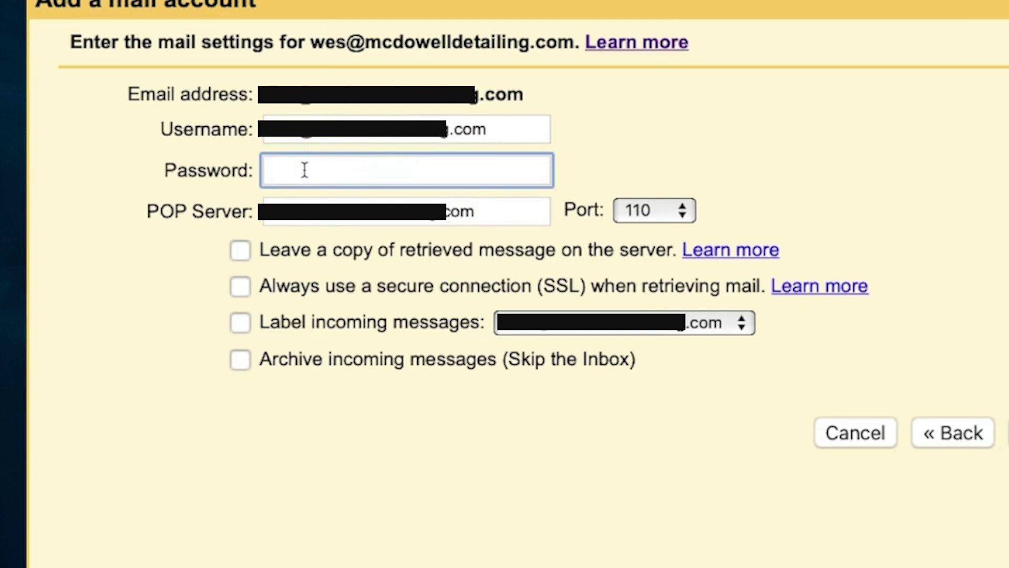
pyautogui.write('••••••••••••')
# - Turn on labelling of incoming messages and add the POP account, declining keychain saving
pyautogui.moveTo(316, 216); pyautogui.dragTo(541, 215)
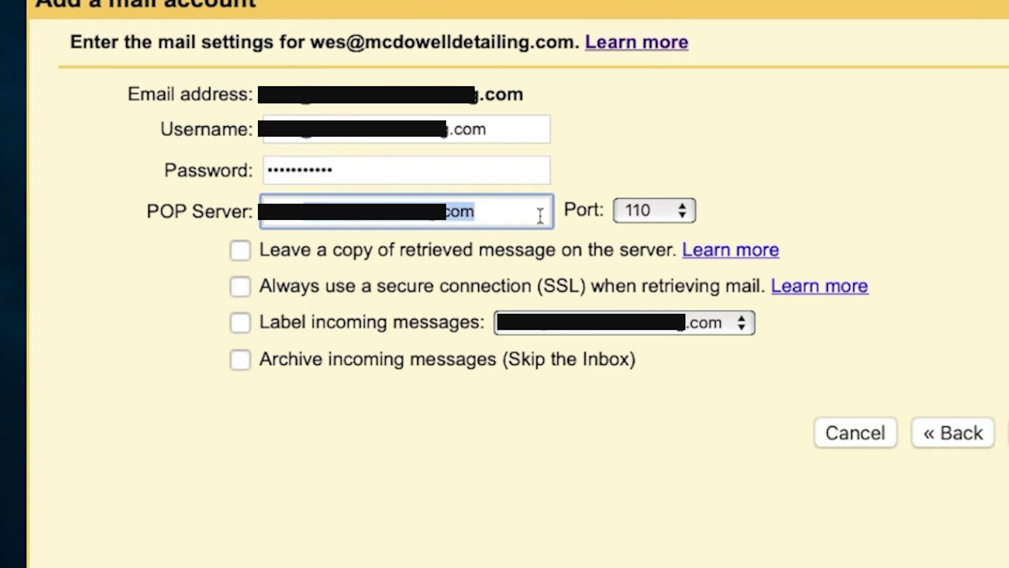
pyautogui.click(240, 324)
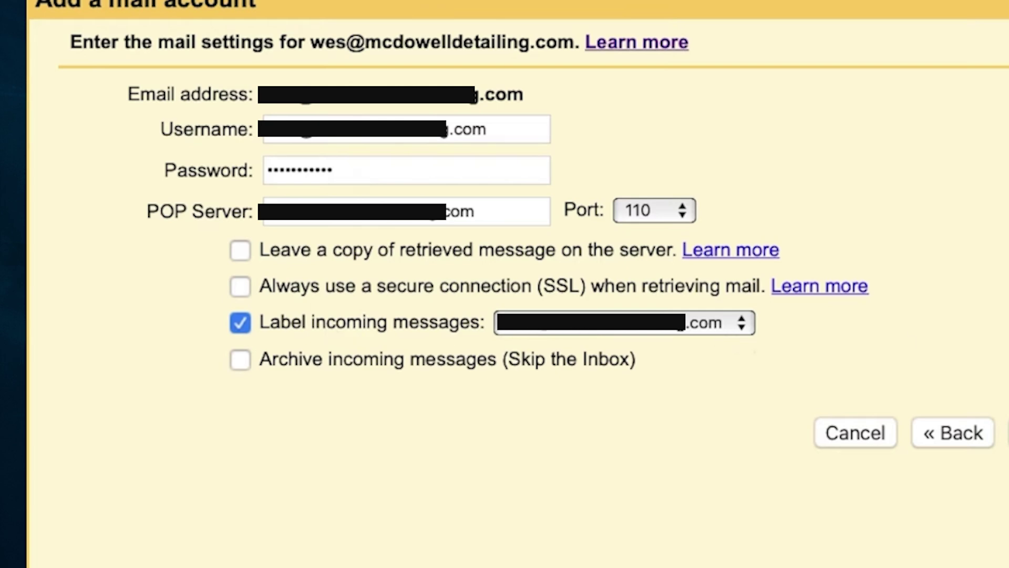
pyautogui.click(1008, 433)
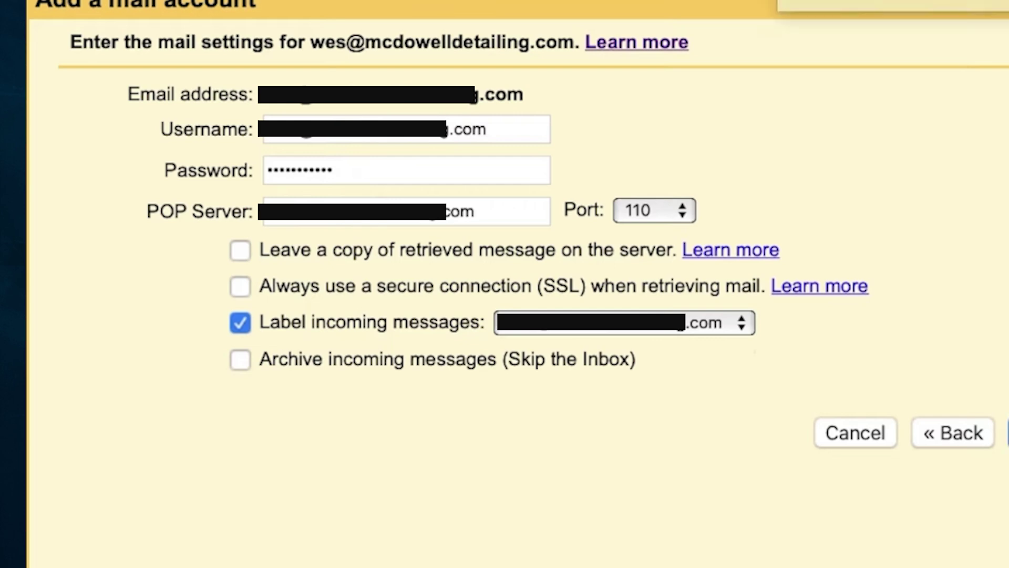
pyautogui.click(997, 96)
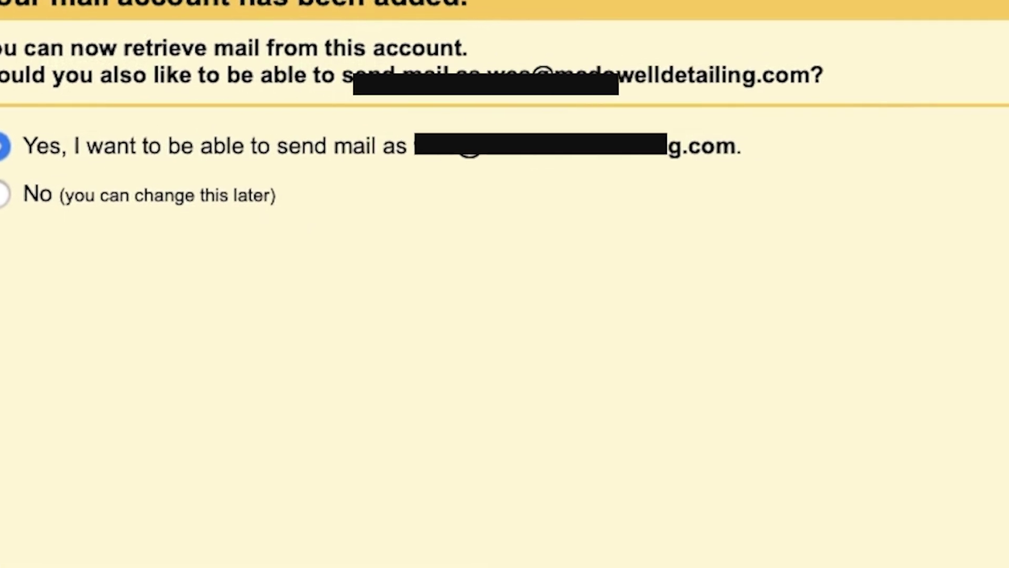
# - Set up sending as the business address via SMTP on port 587 with TLS and the full-address username
pyautogui.click(969, 289)
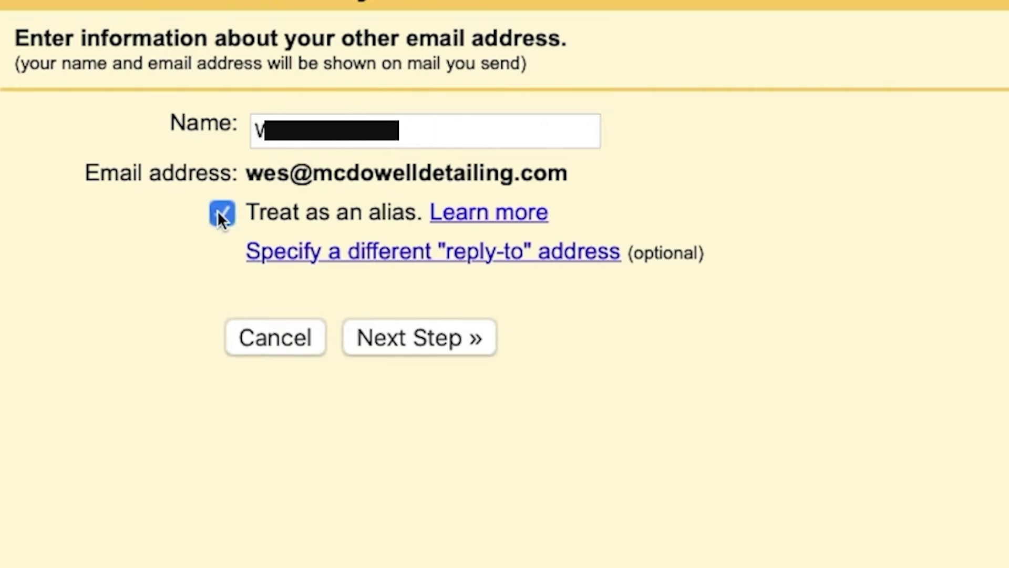
pyautogui.click(420, 339)
pyautogui.doubleClick(325, 213)
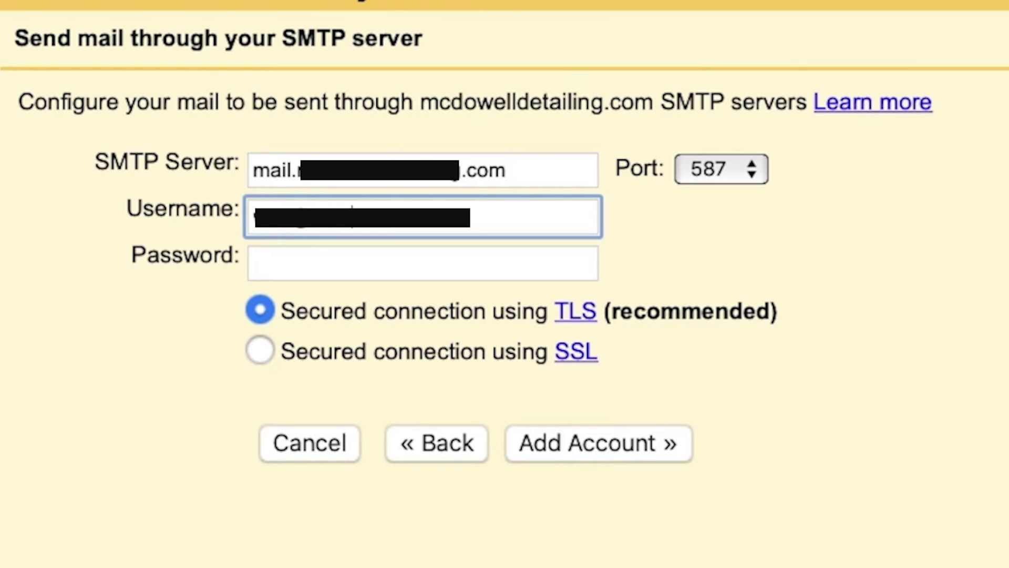
pyautogui.write('.com')
pyautogui.click(304, 270)
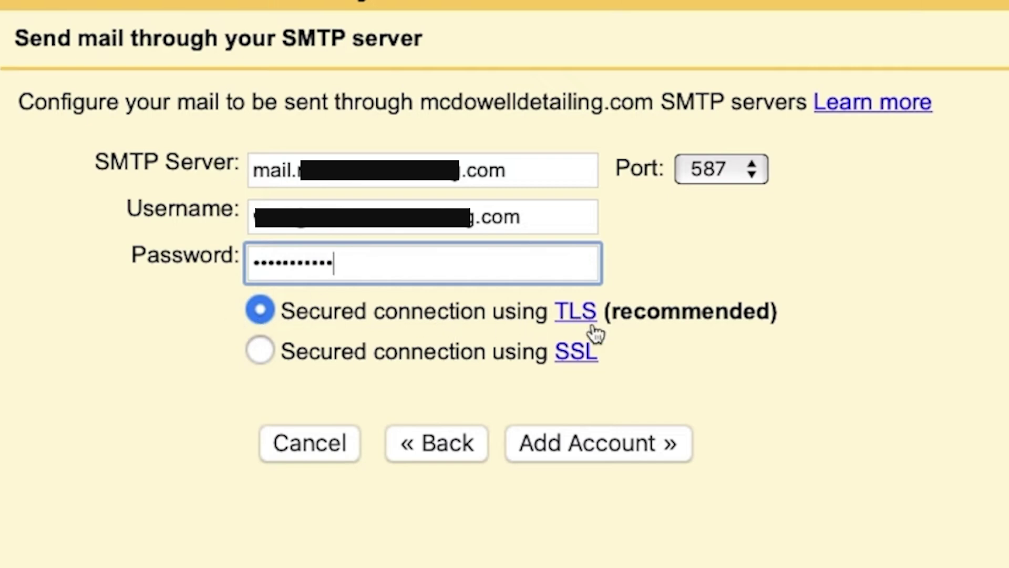
pyautogui.click(613, 447)
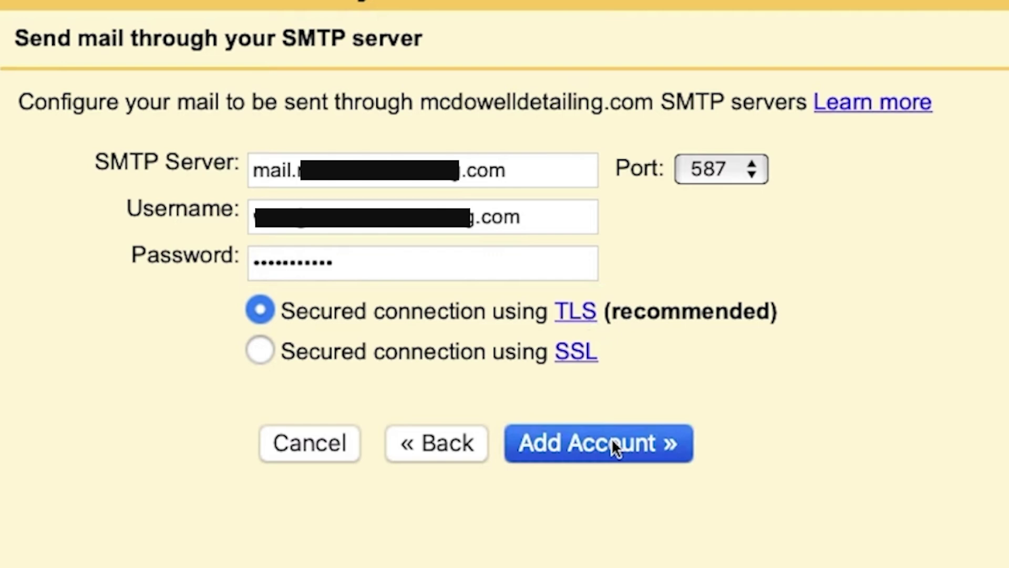
pyautogui.click(901, 88)
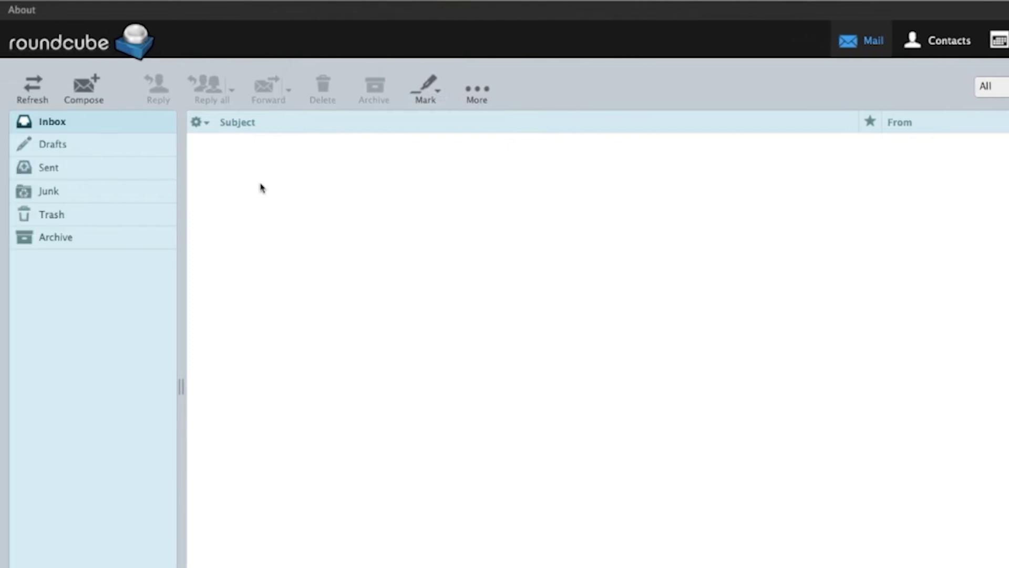
# - Refresh the Roundcube inbox and open the Gmail Confirmation message to get the code
pyautogui.click(32, 88)
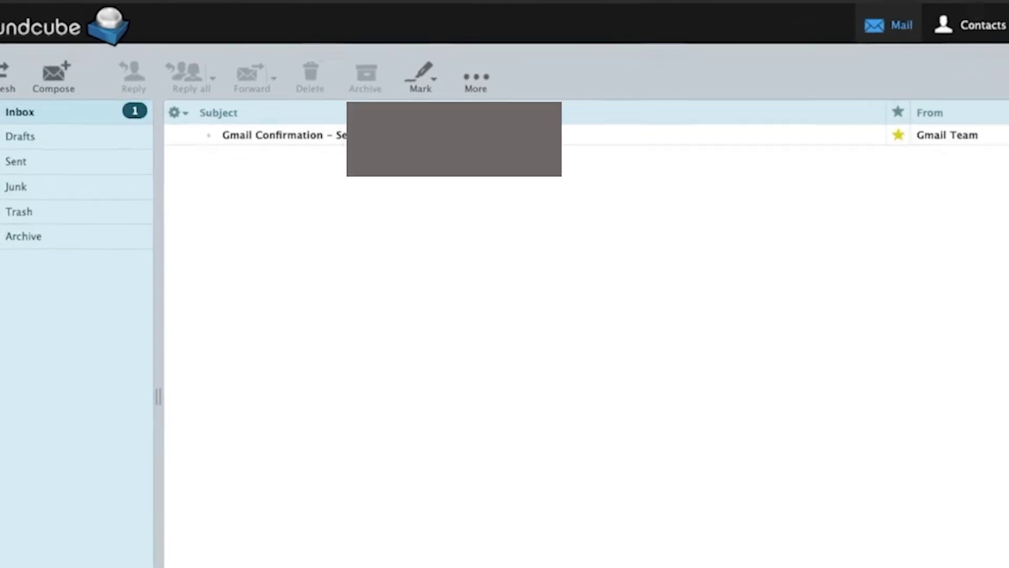
pyautogui.click(246, 138)
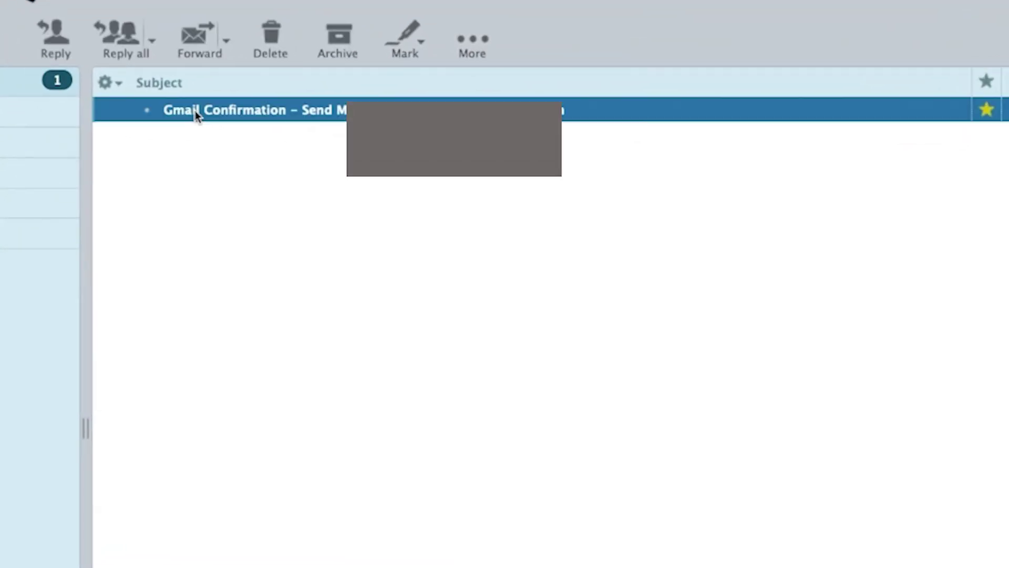
pyautogui.doubleClick(196, 112)
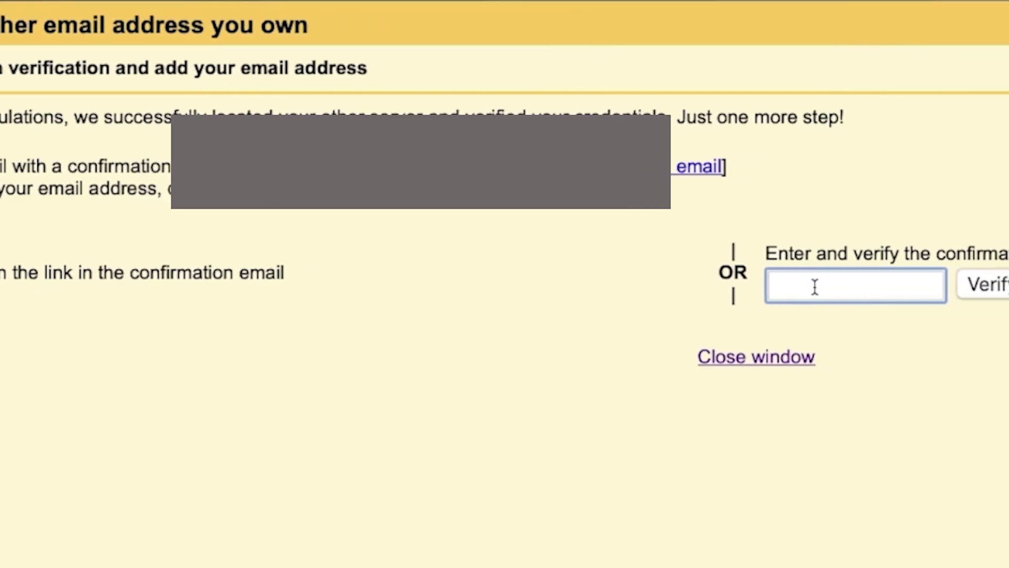
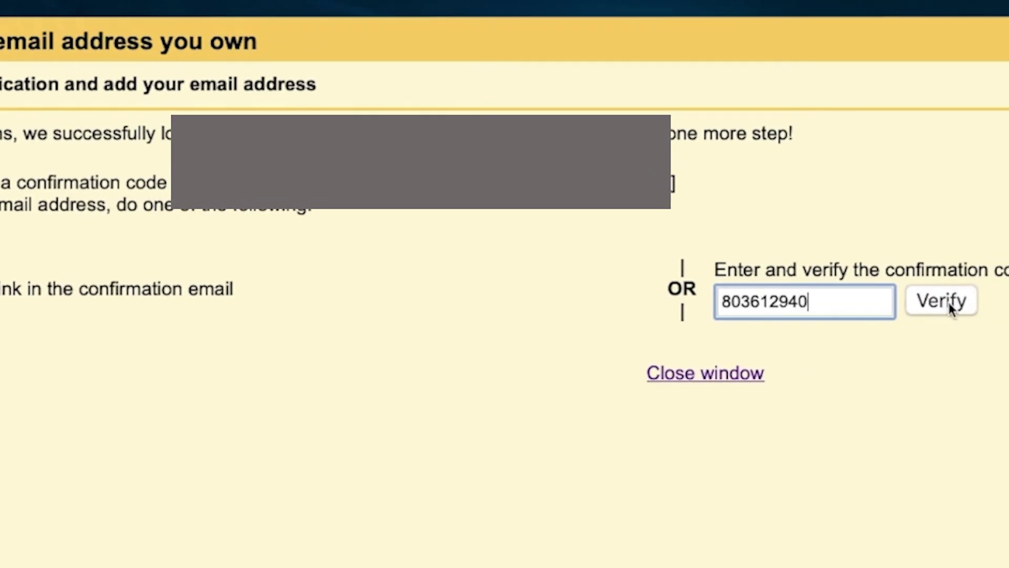
# - Verify the send-as address with the pasted code, then confirm it's selectable as a draft's From
pyautogui.click(948, 302)
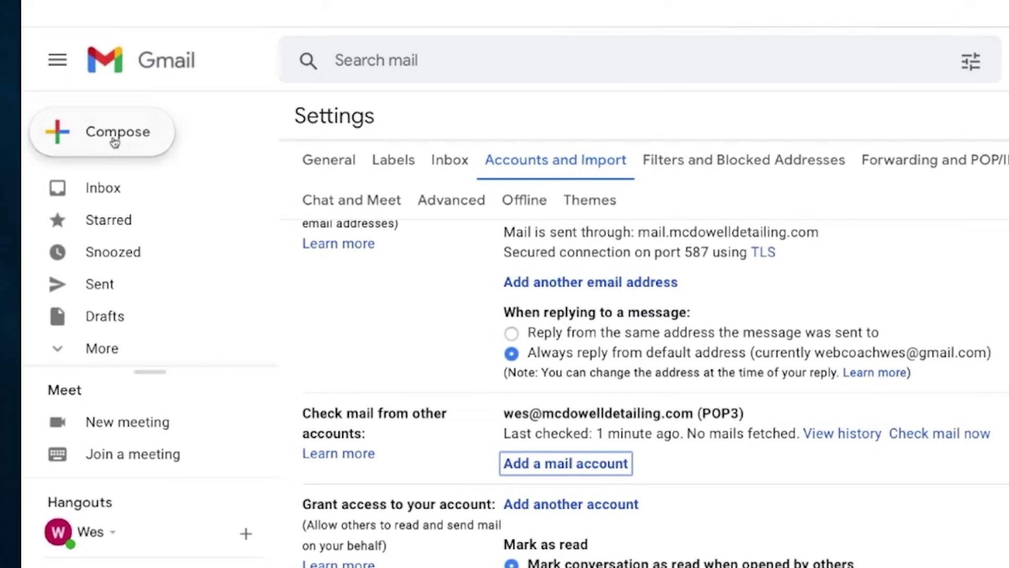
pyautogui.click(136, 158)
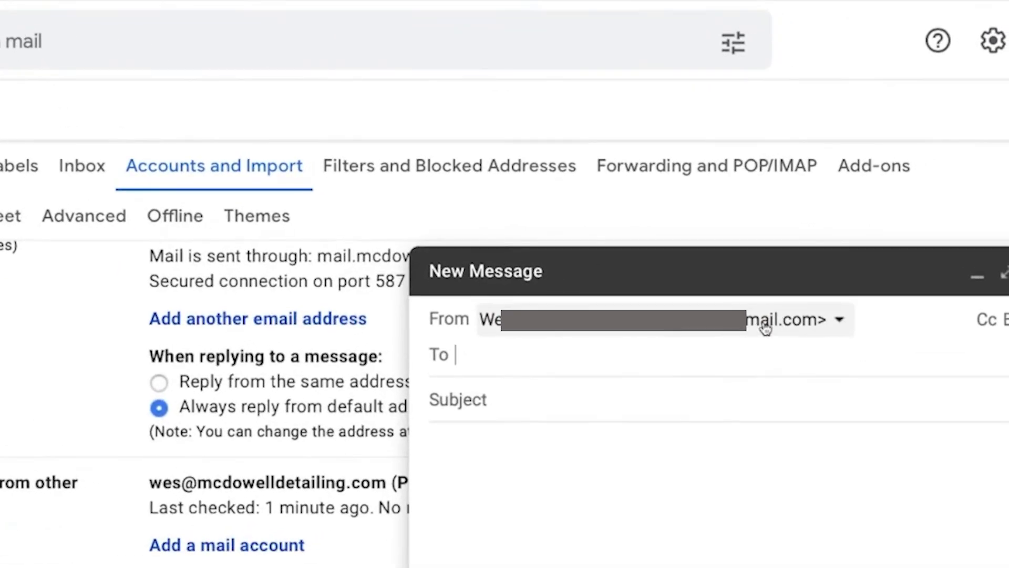
pyautogui.click(841, 323)
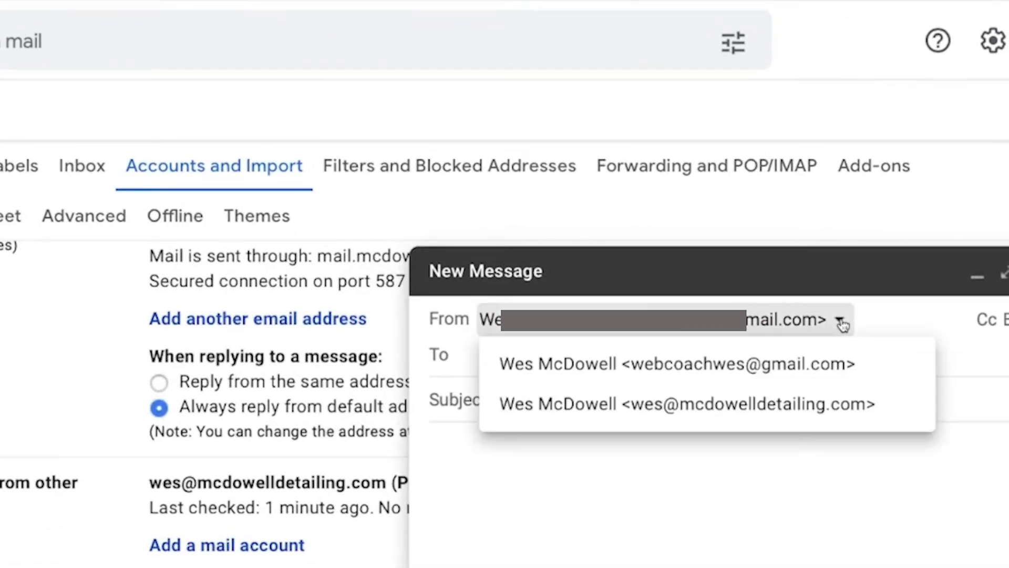
pyautogui.click(735, 414)
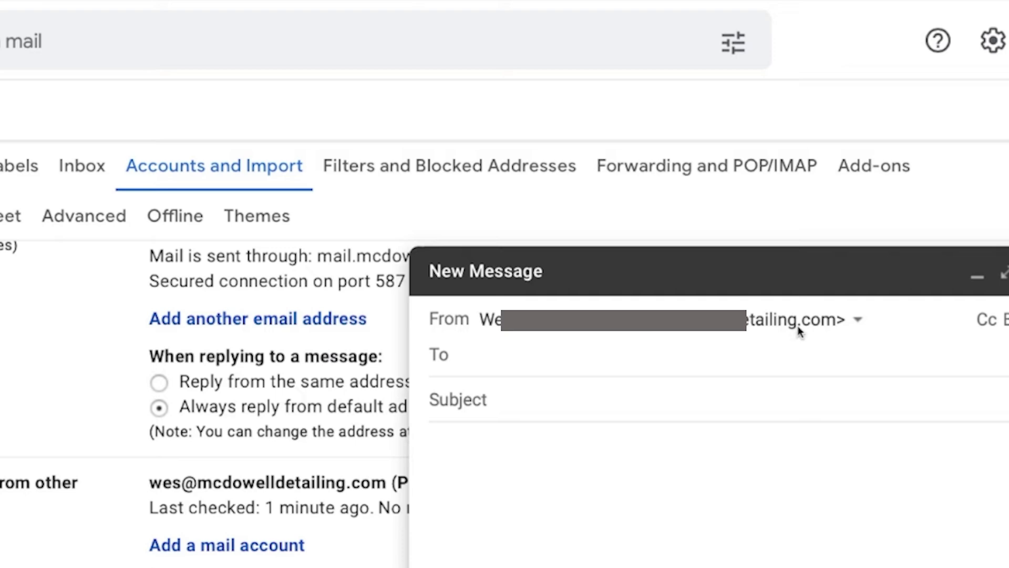
pyautogui.press('Escape')
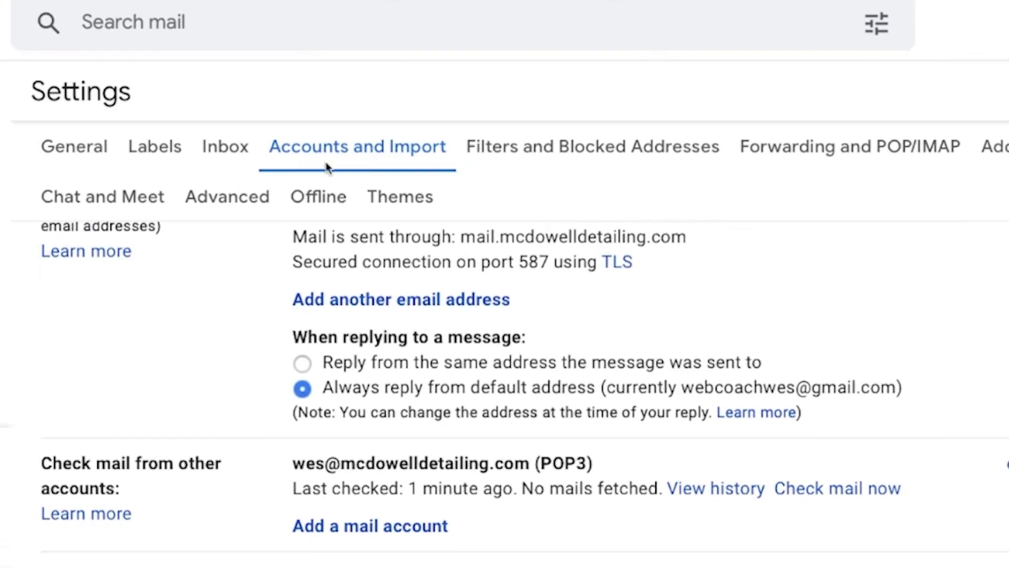
# - Make the business address the default under Send mail as and check it in a new draft
pyautogui.scroll(1, 488, 273)
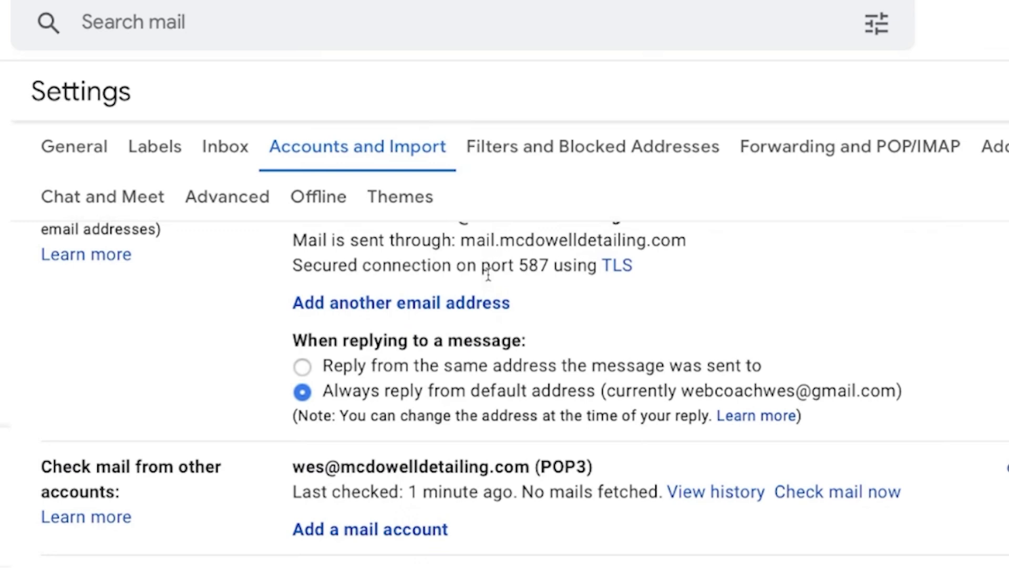
pyautogui.scroll(3, 488, 273)
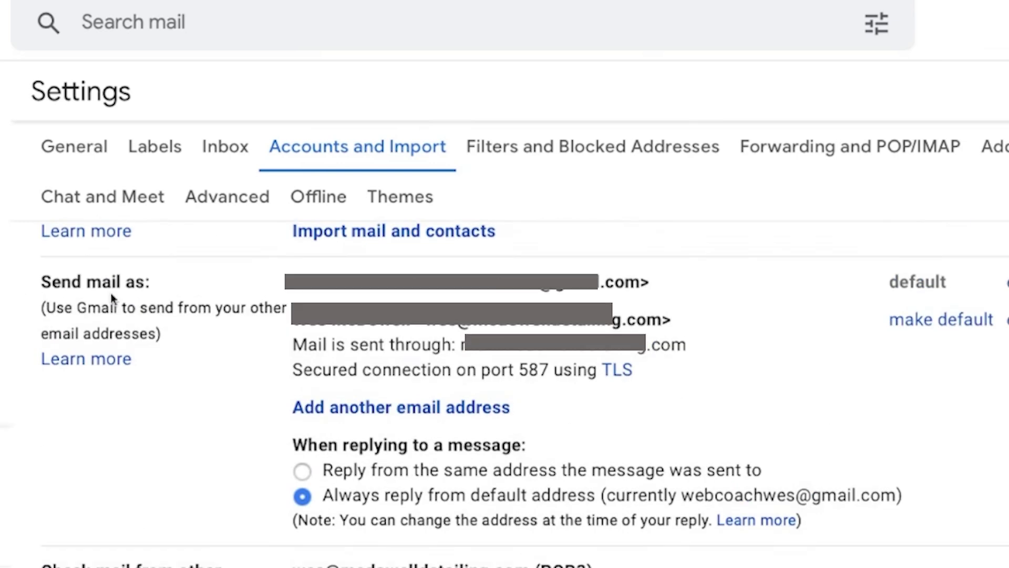
pyautogui.scroll(2, 494, 351)
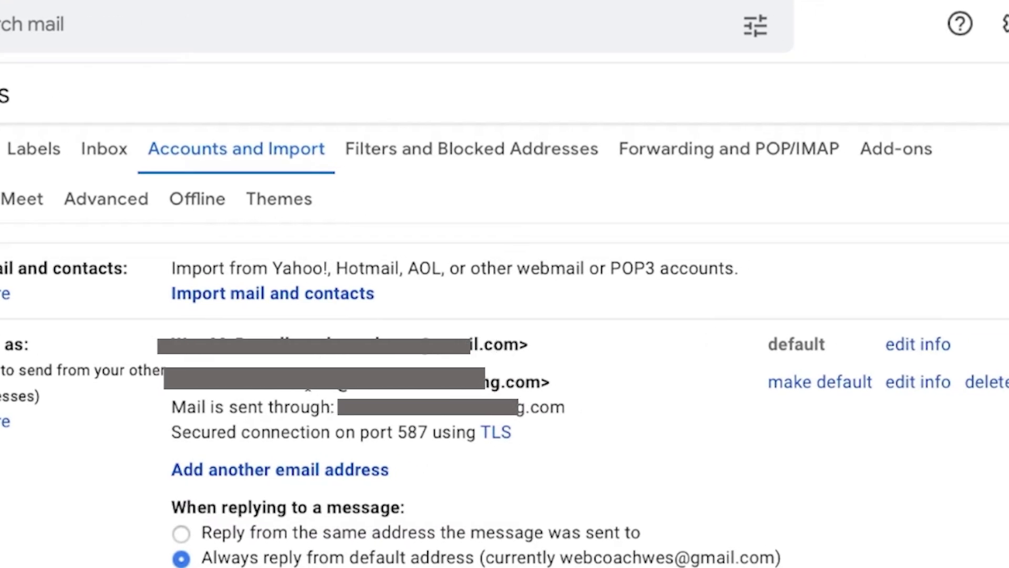
pyautogui.moveTo(308, 389); pyautogui.dragTo(546, 382)
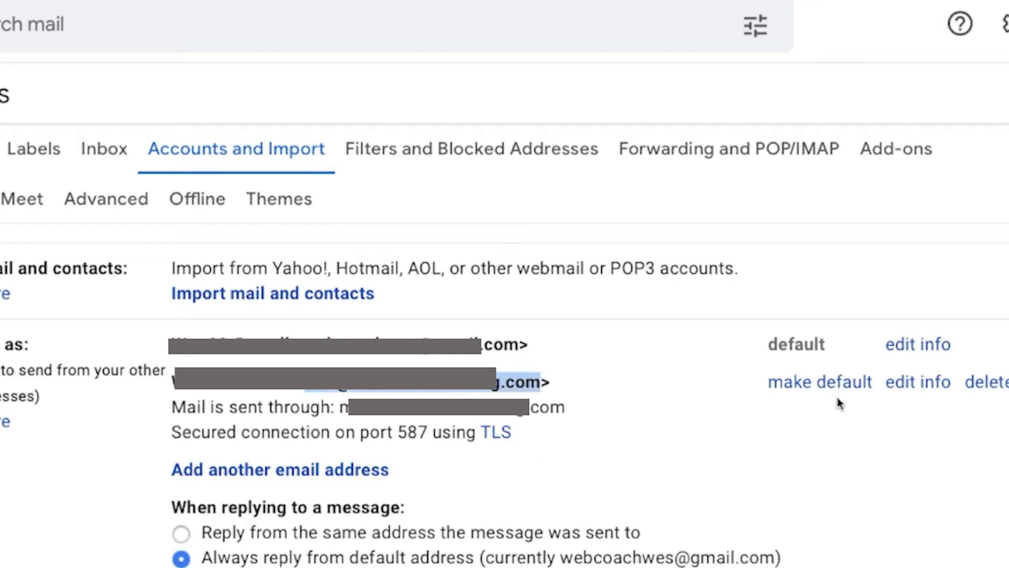
pyautogui.click(812, 390)
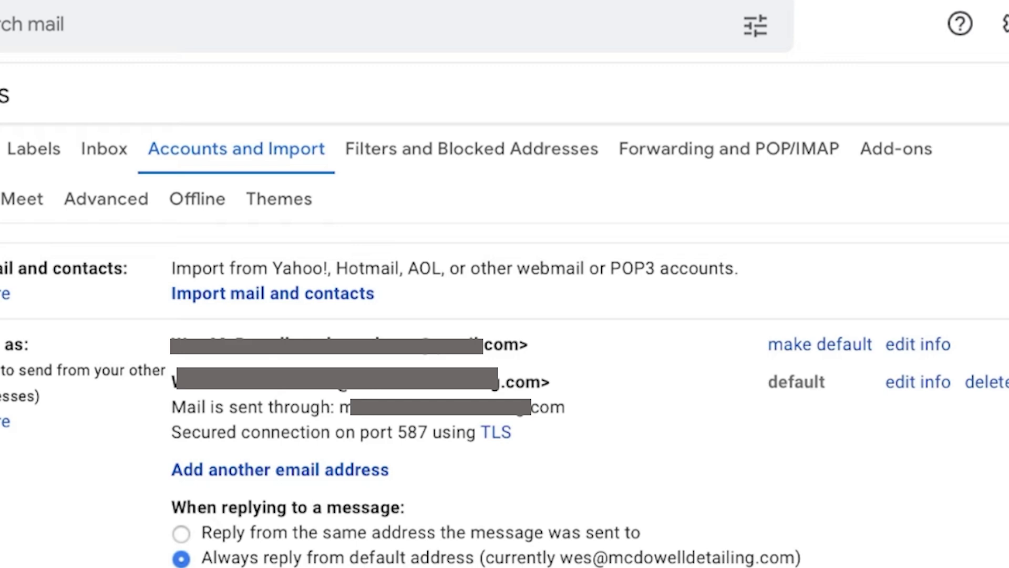
pyautogui.press('c')
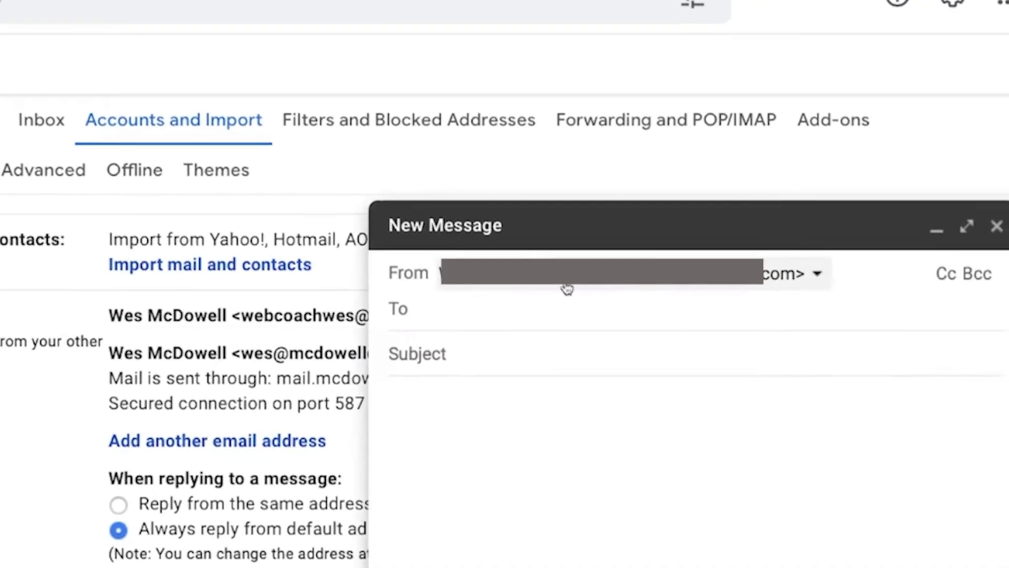